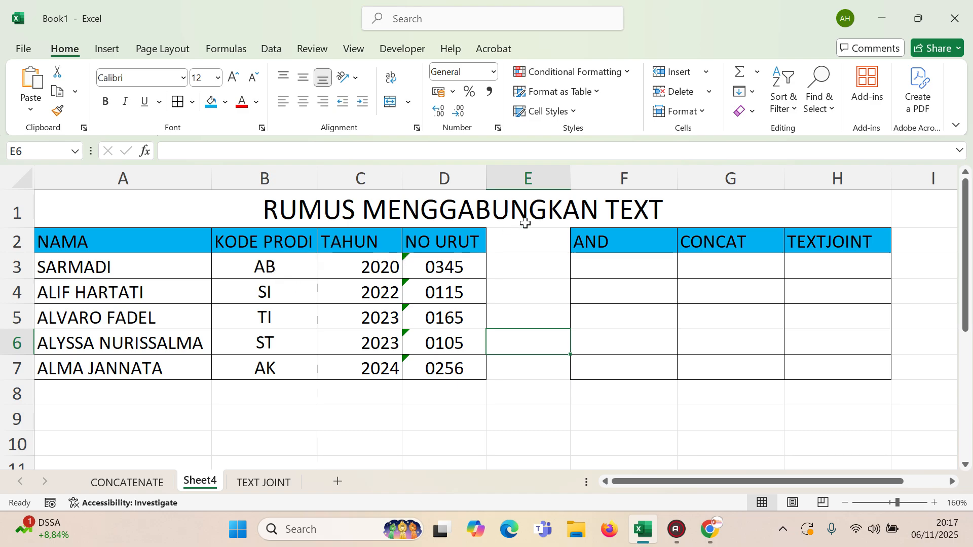
- Center the AND, CONCAT and TEXTJOINT headers in F2:H2 horizontally
{"action": "left_click", "coordinate": [631, 244]}
{"action": "left_click_drag", "start_coordinate": [707, 241], "coordinate": [814, 241]}
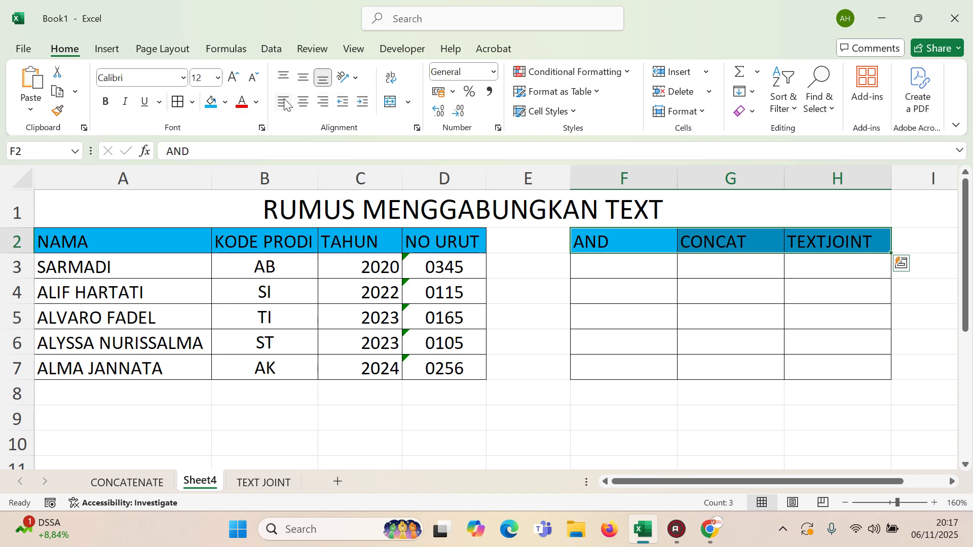
{"action": "left_click", "coordinate": [303, 101]}
{"action": "left_click", "coordinate": [640, 315]}
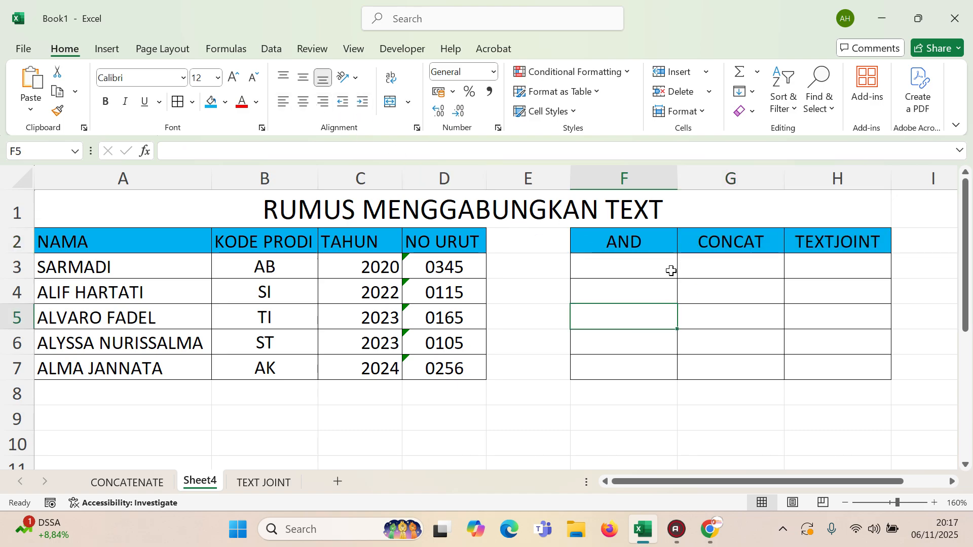
{"action": "left_click", "coordinate": [590, 242]}
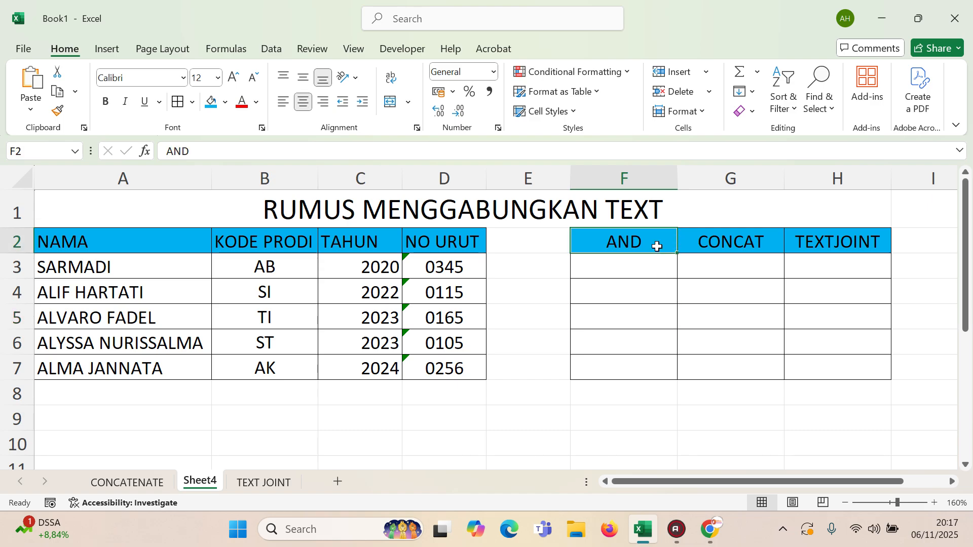
{"action": "left_click", "coordinate": [728, 248]}
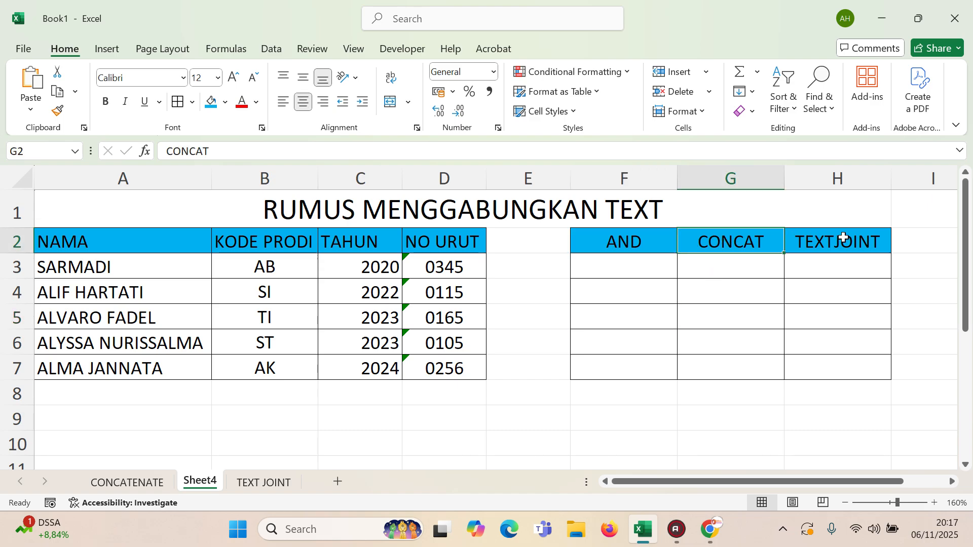
{"action": "left_click", "coordinate": [856, 247]}
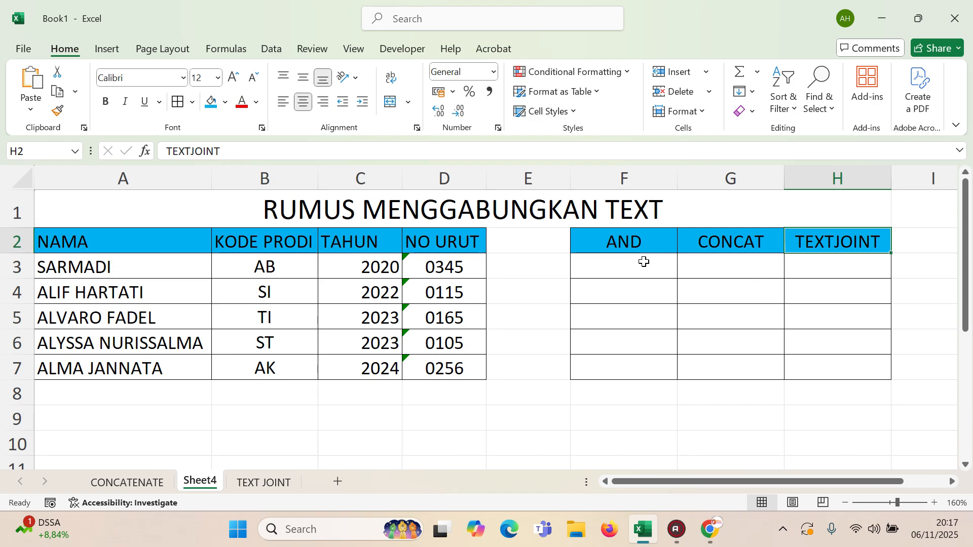
- Begin a formula in cell F3 under the AND header
{"action": "left_click", "coordinate": [611, 272]}
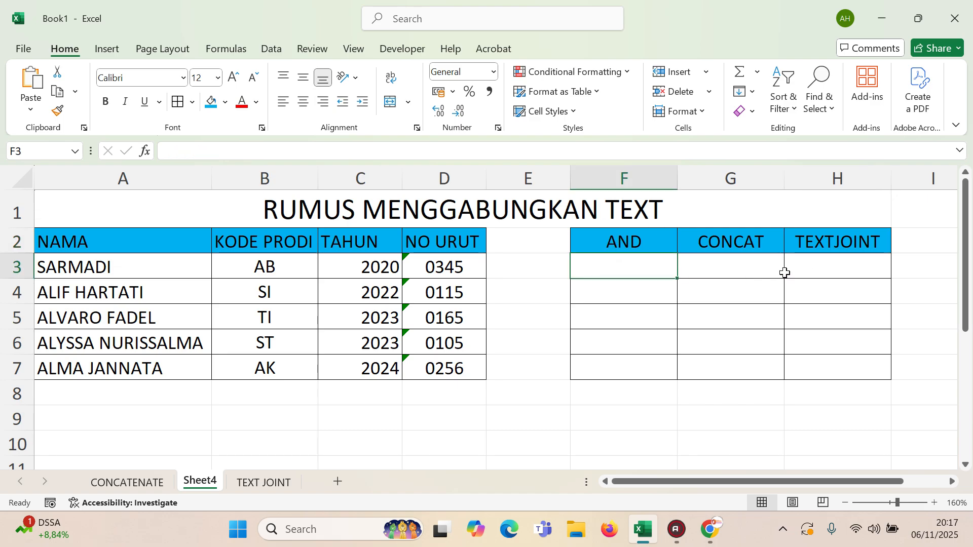
{"action": "type", "text": "="}
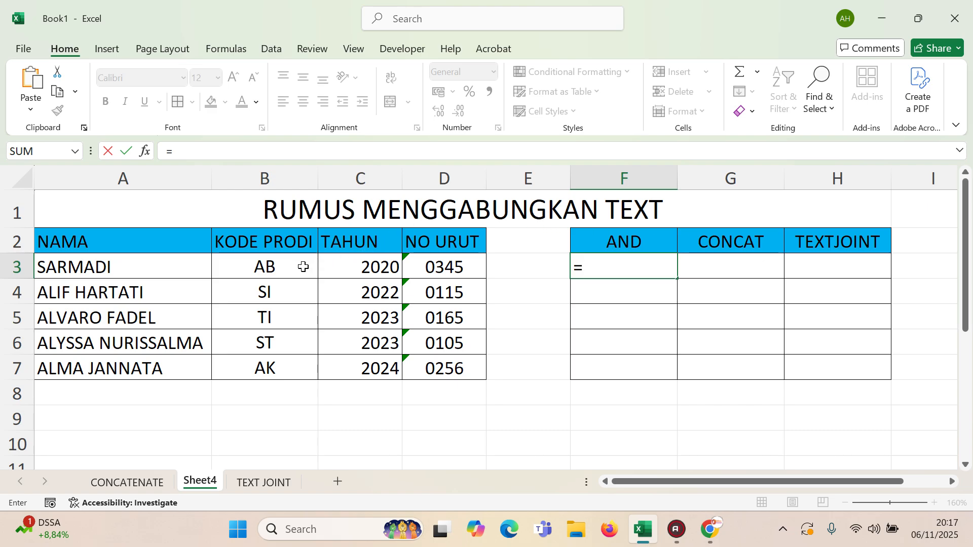
{"action": "left_click", "coordinate": [303, 267]}
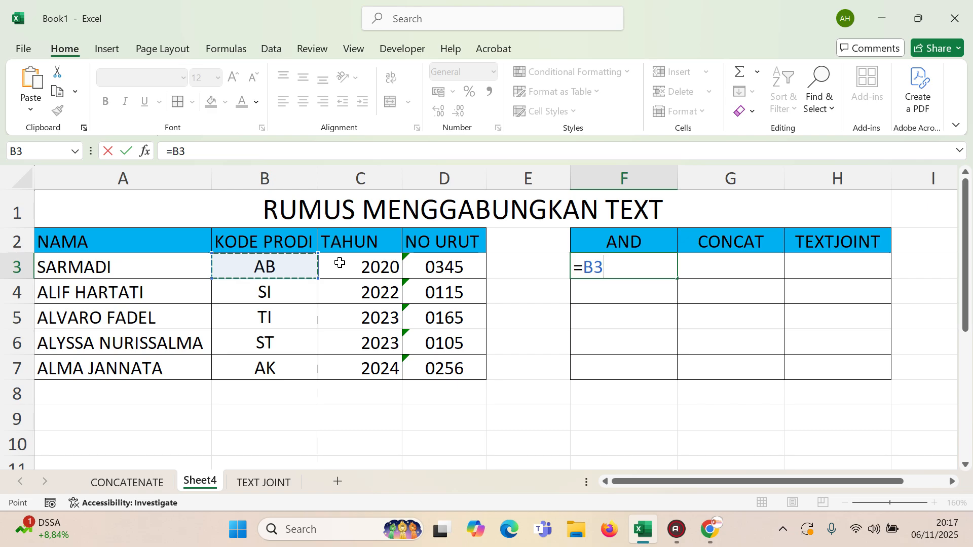
{"action": "type", "text": "&"}
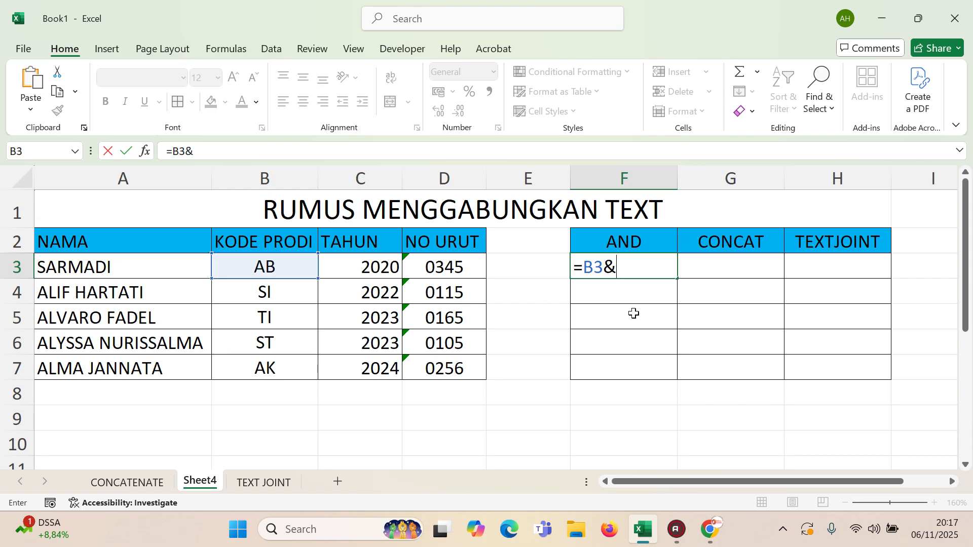
{"action": "key", "text": "BackSpace"}
{"action": "key", "text": "BackSpace"}
{"action": "key", "text": "BackSpace"}
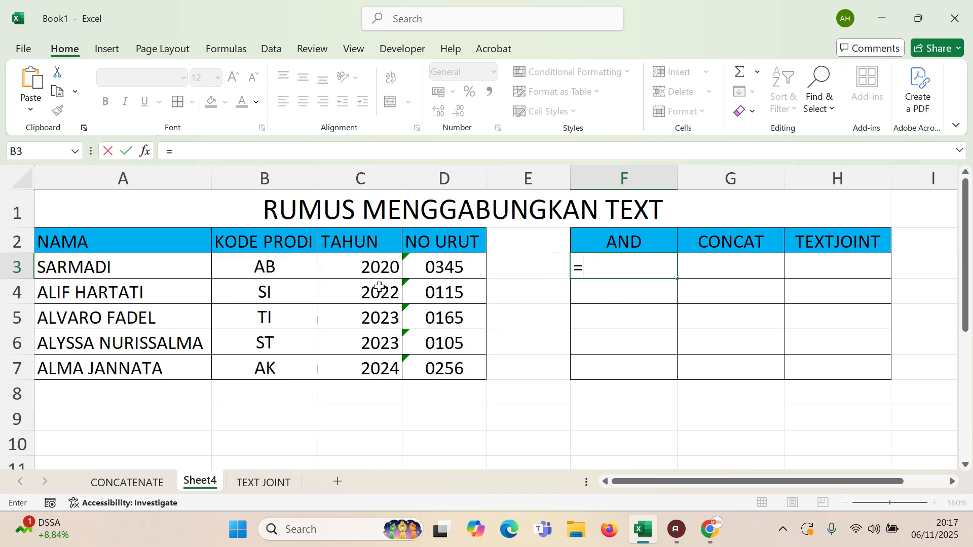
- Complete the F3 formula as =B3&""&C3&""&D3 to combine the program code, year and sequence number
{"action": "left_click", "coordinate": [281, 267]}
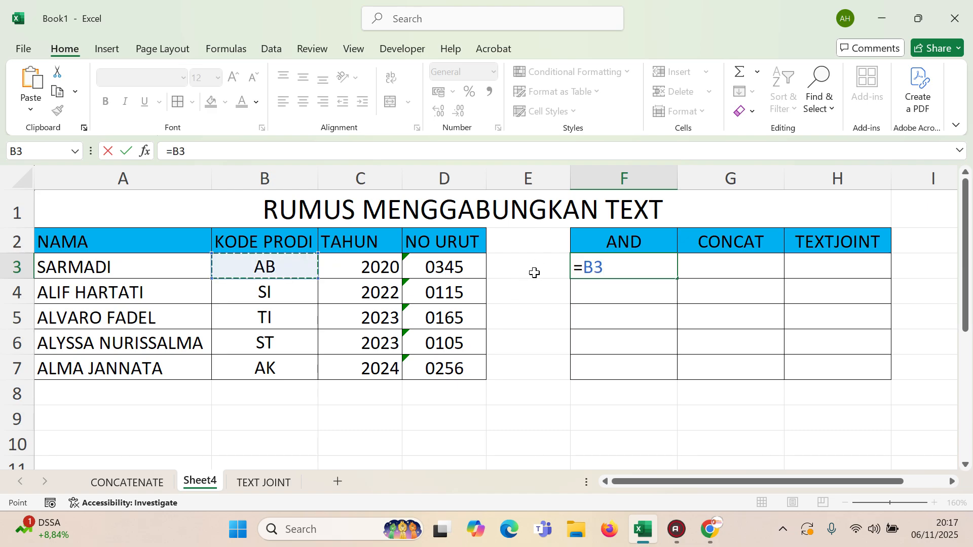
{"action": "type", "text": "&\"\""}
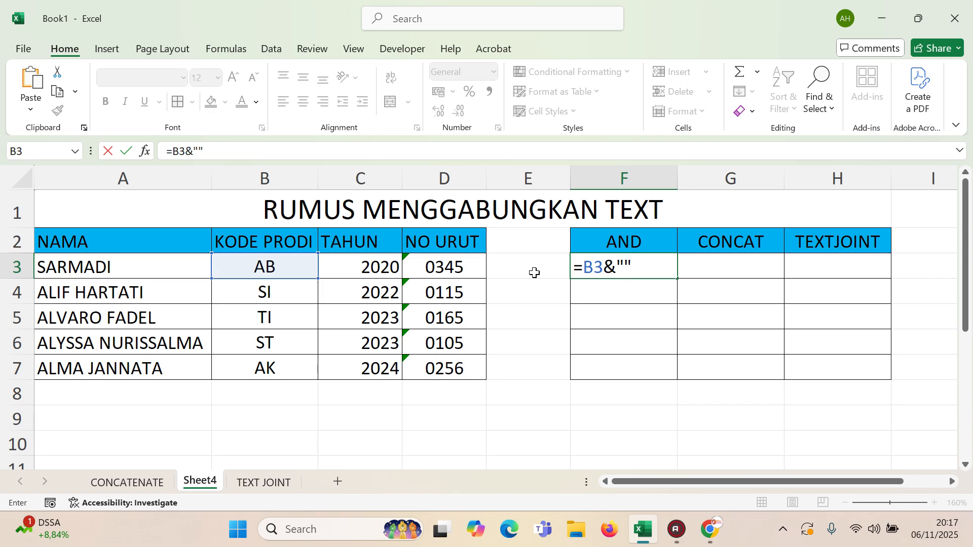
{"action": "type", "text": "&"}
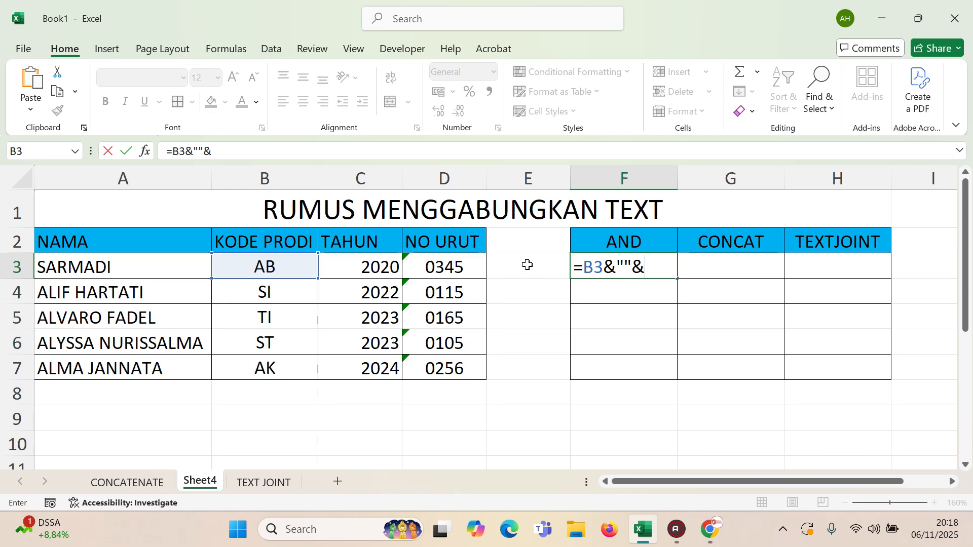
{"action": "left_click", "coordinate": [366, 263]}
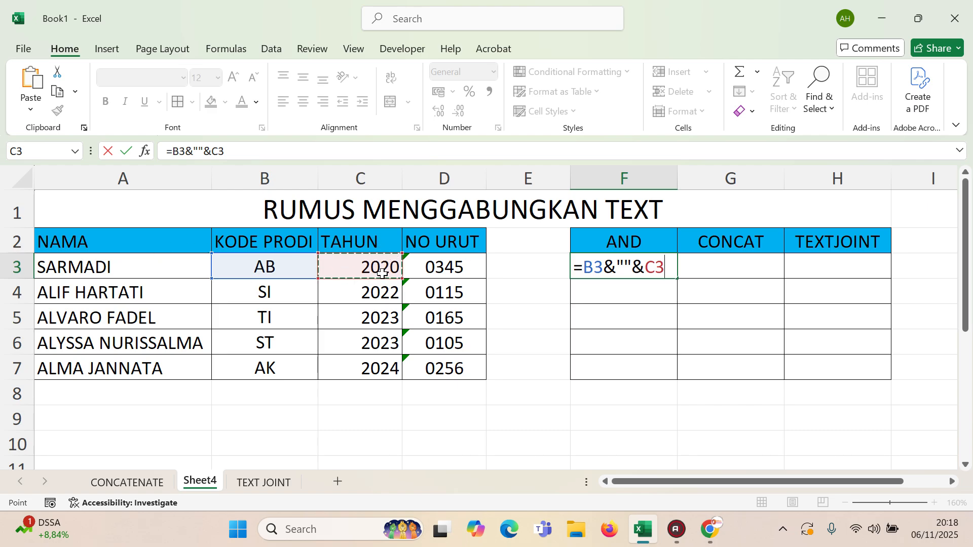
{"action": "type", "text": "&"}
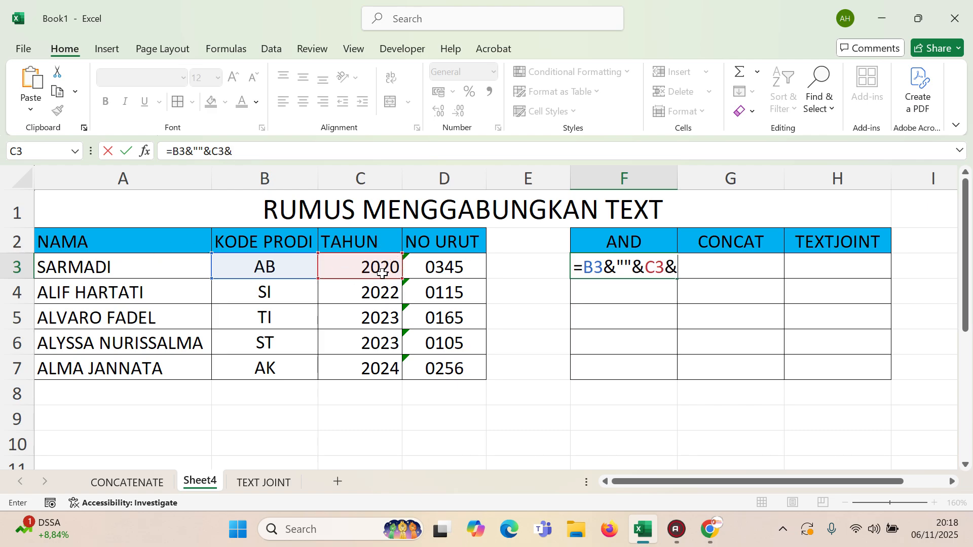
{"action": "type", "text": "\"\"&"}
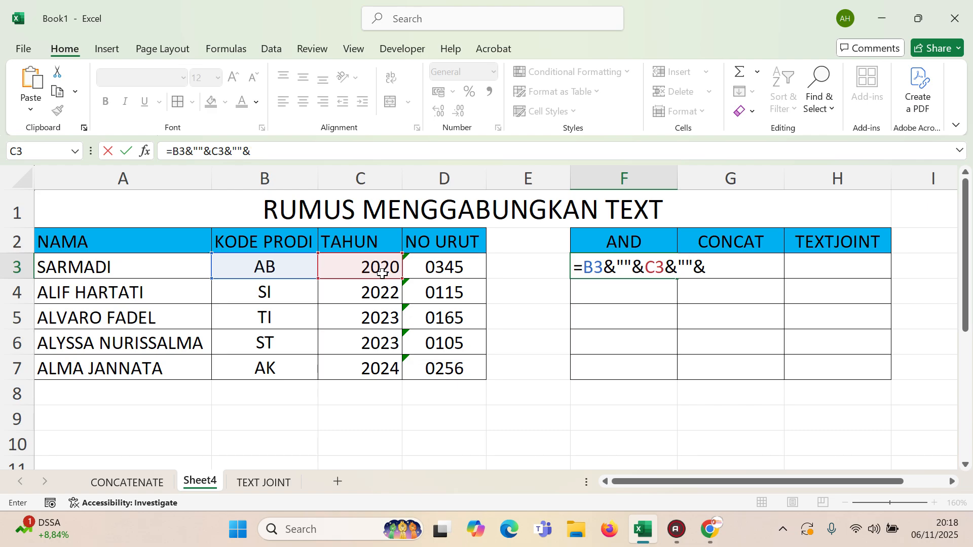
{"action": "left_click", "coordinate": [437, 268]}
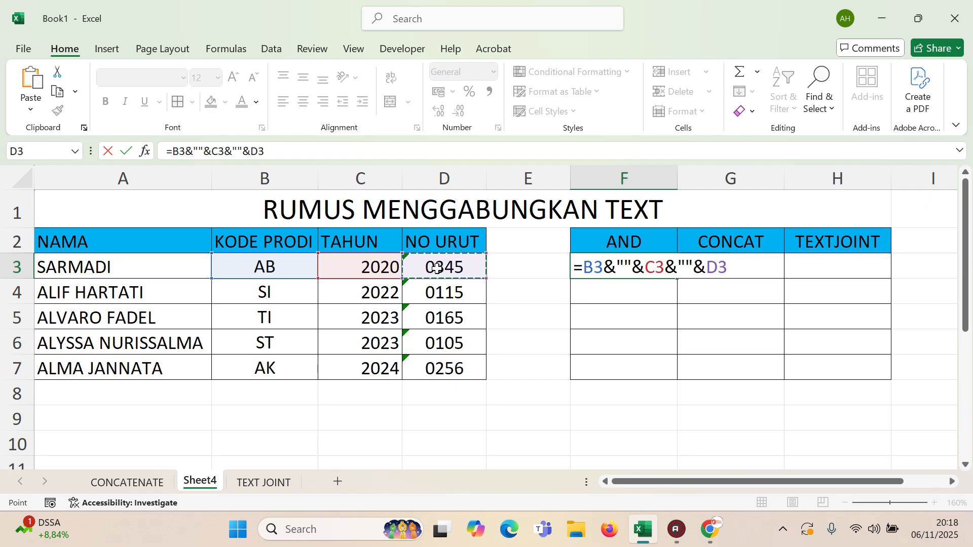
{"action": "key", "text": "Return"}
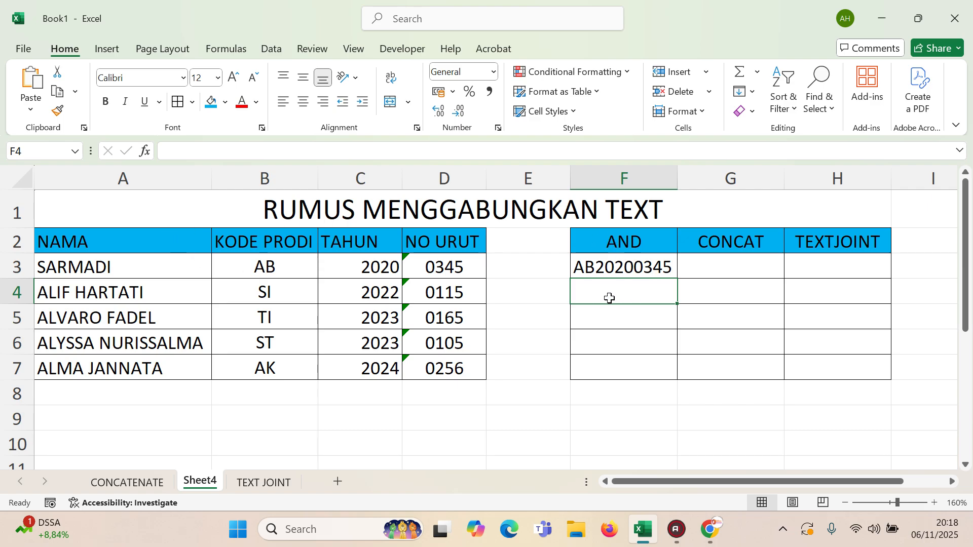
- Fill the ampersand formula from F3 down through F7
{"action": "left_click", "coordinate": [622, 269]}
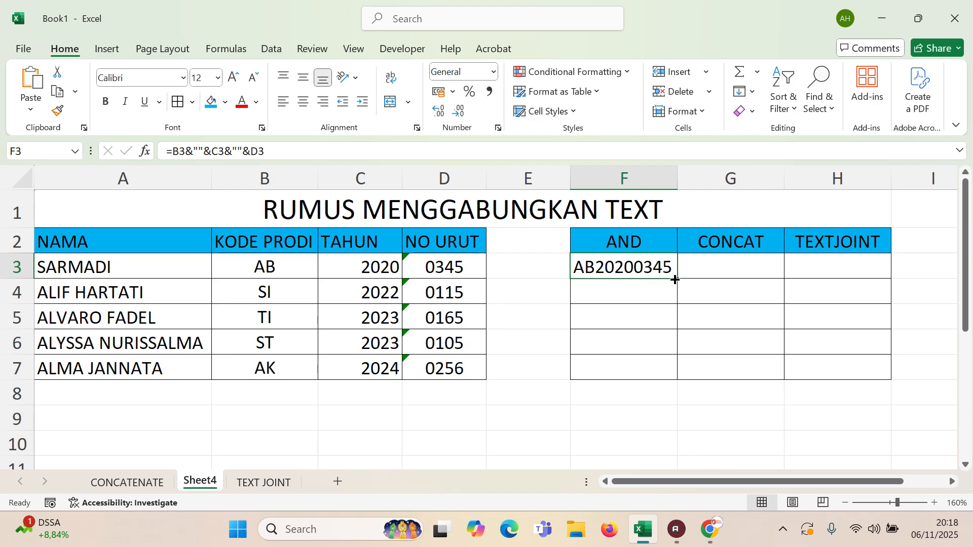
{"action": "left_click_drag", "start_coordinate": [675, 279], "coordinate": [671, 368]}
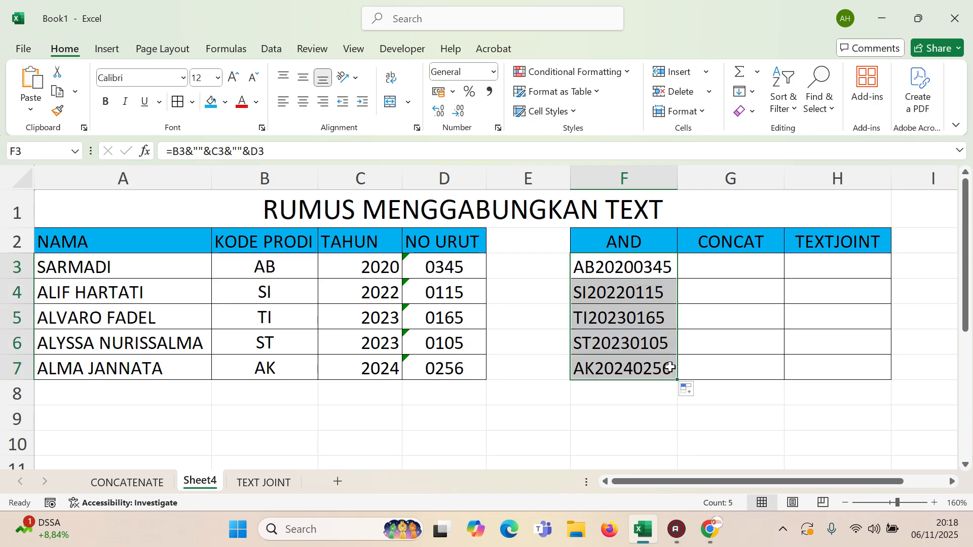
{"action": "left_click", "coordinate": [687, 389]}
- Enter =CONCAT(B3;C3;D3) in cell G3 to combine the program code, year and sequence number
{"action": "left_click", "coordinate": [748, 268]}
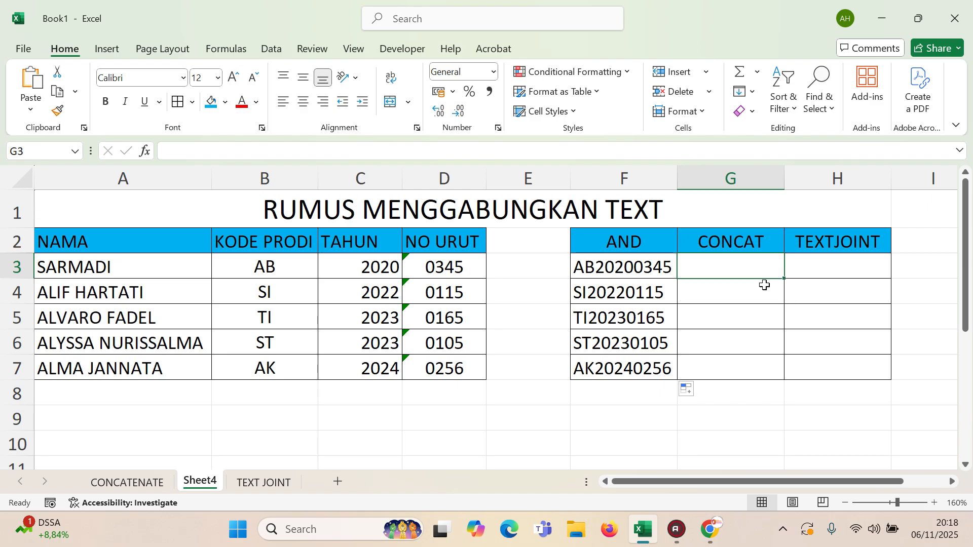
{"action": "type", "text": "=CON"}
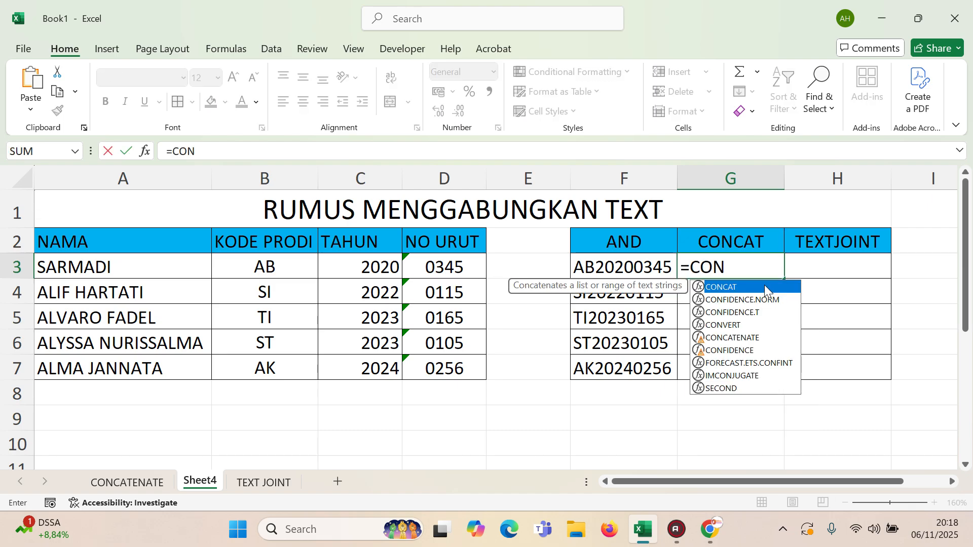
{"action": "key", "text": "Tab"}
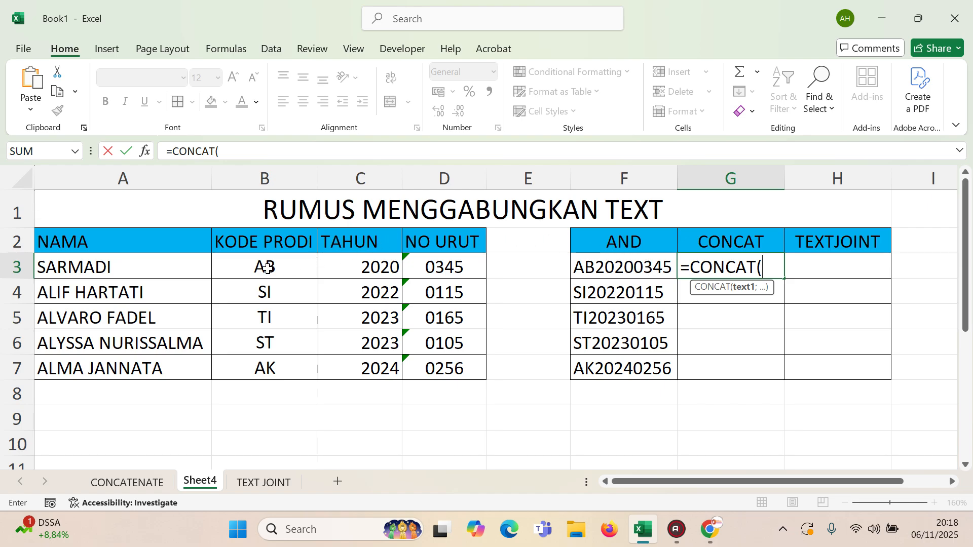
{"action": "left_click_drag", "start_coordinate": [268, 269], "coordinate": [440, 270]}
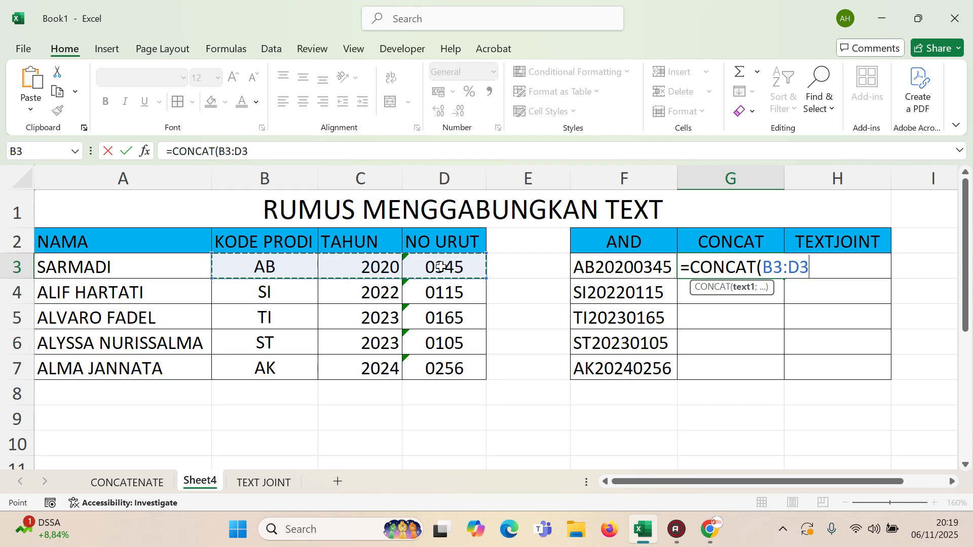
{"action": "key", "text": "BackSpace"}
{"action": "key", "text": "BackSpace"}
{"action": "key", "text": "BackSpace"}
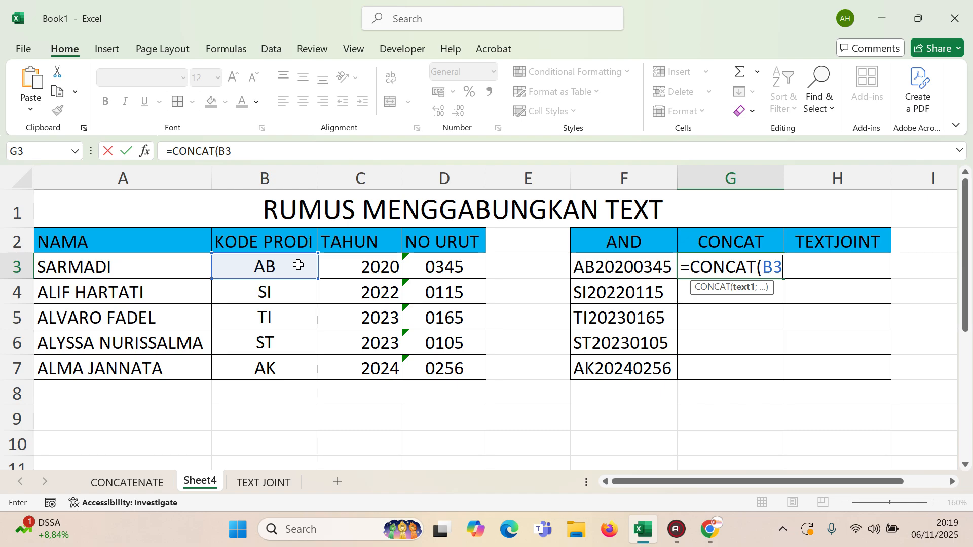
{"action": "type", "text": ";"}
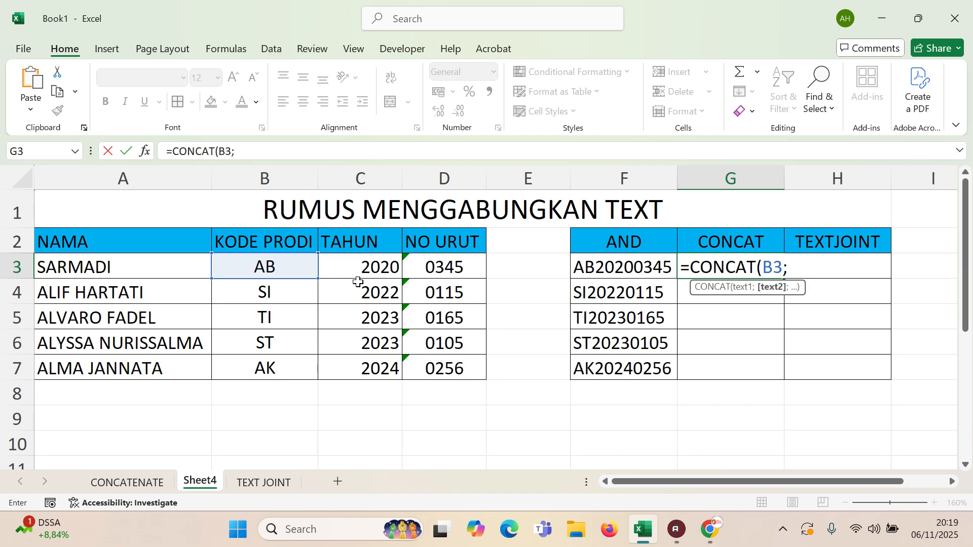
{"action": "left_click", "coordinate": [362, 266]}
{"action": "type", "text": ";"}
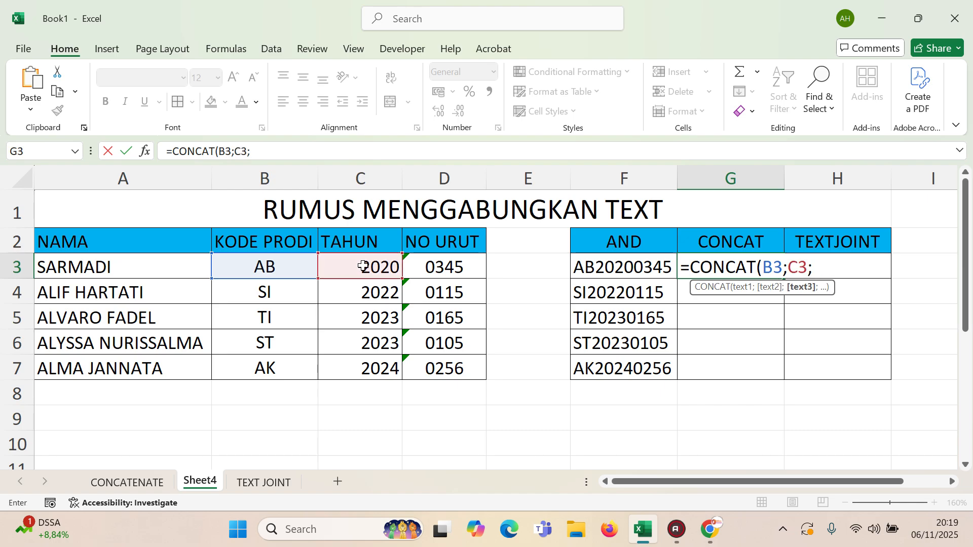
{"action": "left_click", "coordinate": [442, 269]}
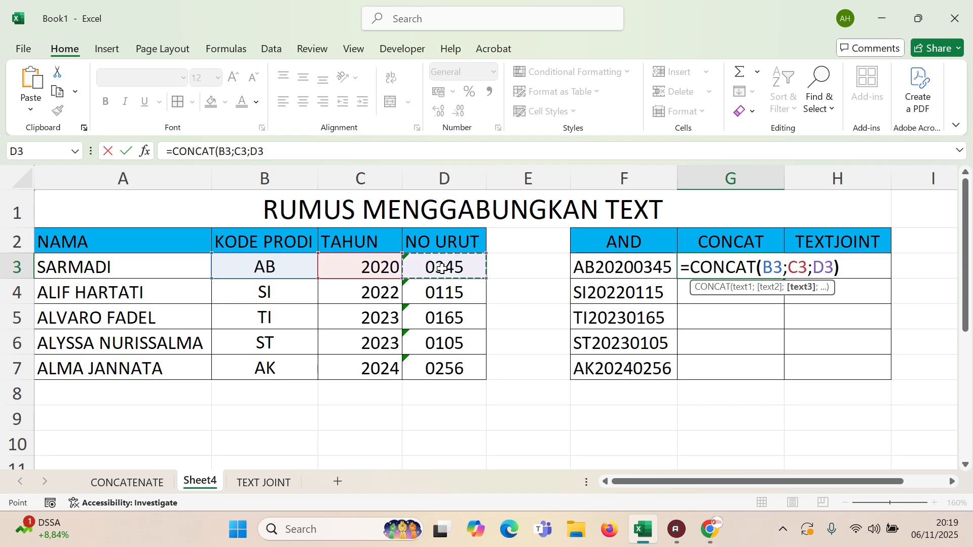
{"action": "type", "text": ")"}
{"action": "key", "text": "Return"}
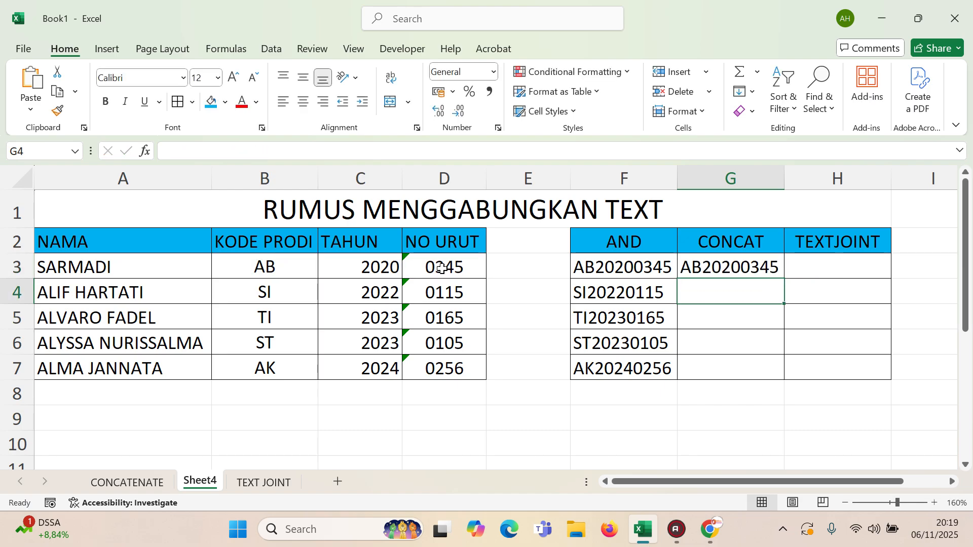
- Fill the CONCAT formula from G3 down through G7
{"action": "left_click", "coordinate": [736, 269]}
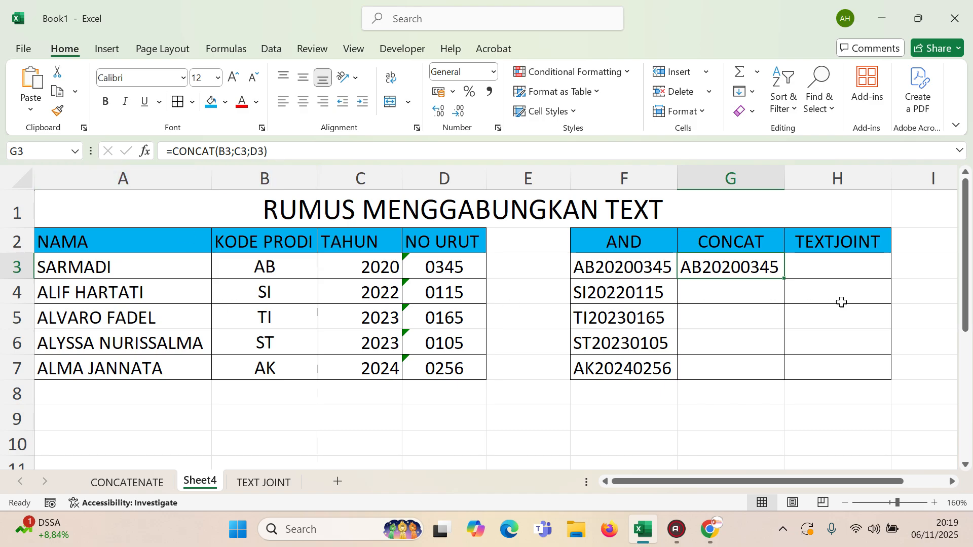
{"action": "left_click_drag", "start_coordinate": [784, 279], "coordinate": [774, 373]}
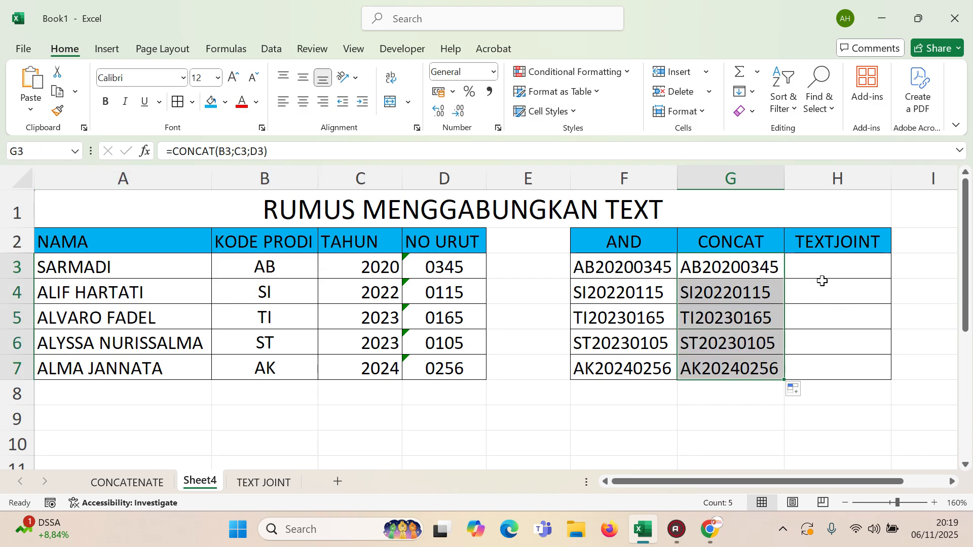
- Try to enter =TEXTJOIN("";B3:D3) in cell H3 to combine the program code, year and sequence number
{"action": "left_click", "coordinate": [828, 265]}
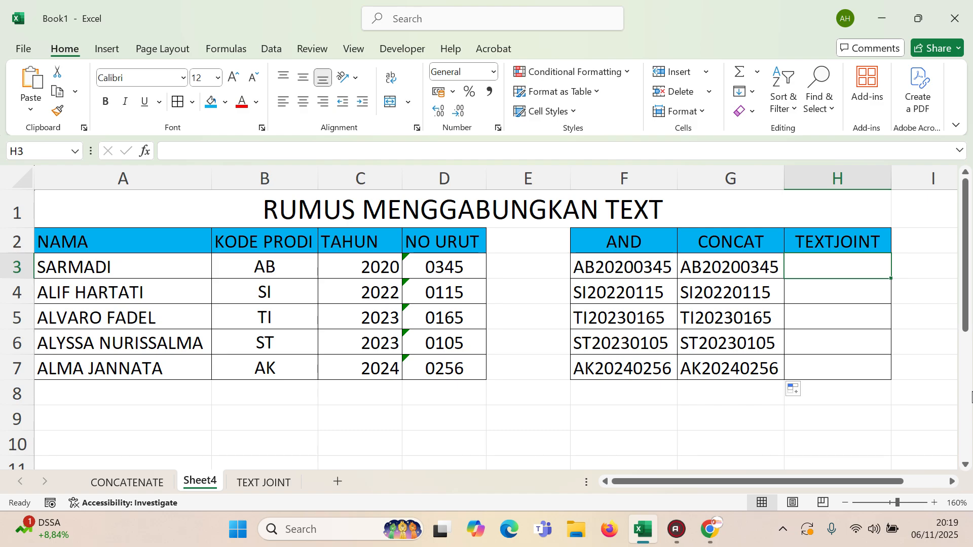
{"action": "type", "text": "=TEXT"}
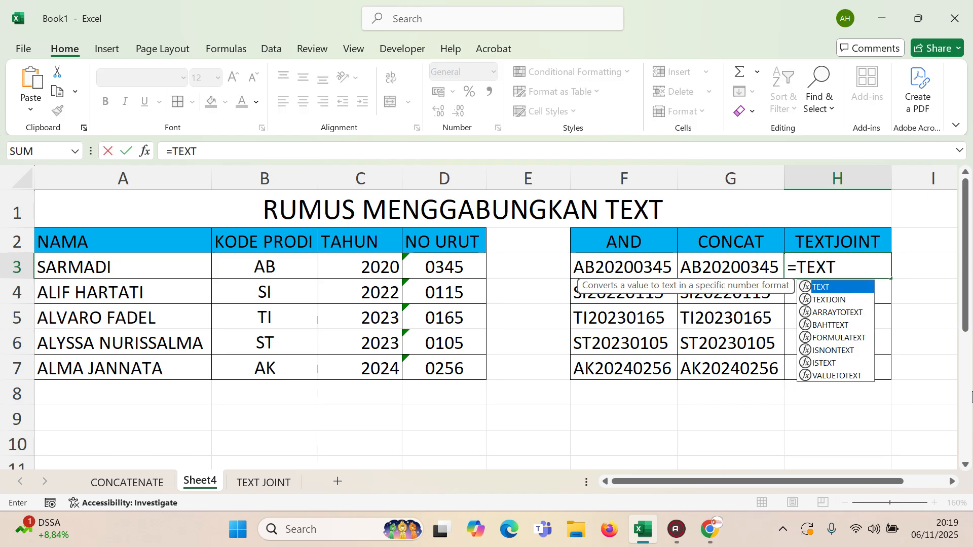
{"action": "type", "text": "J"}
{"action": "key", "text": "Tab"}
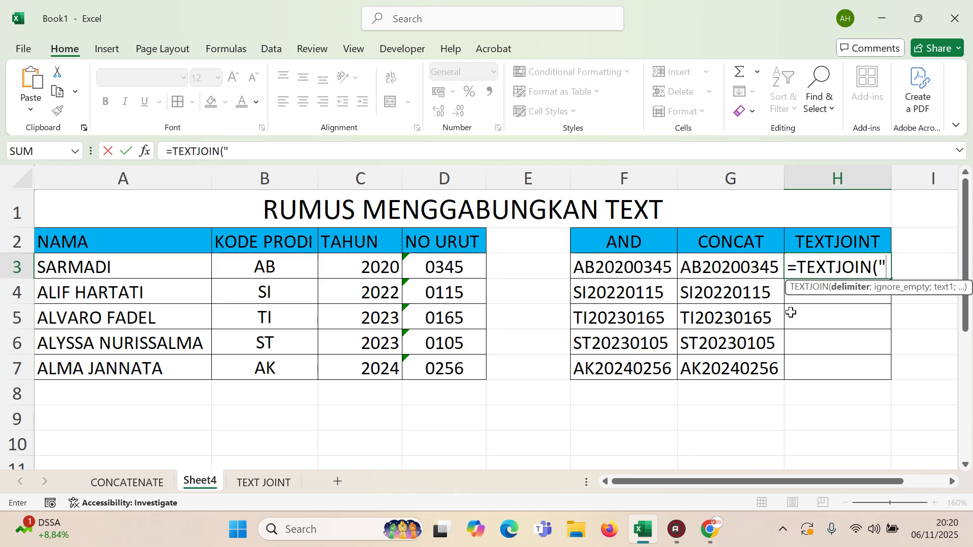
{"action": "type", "text": "\";"}
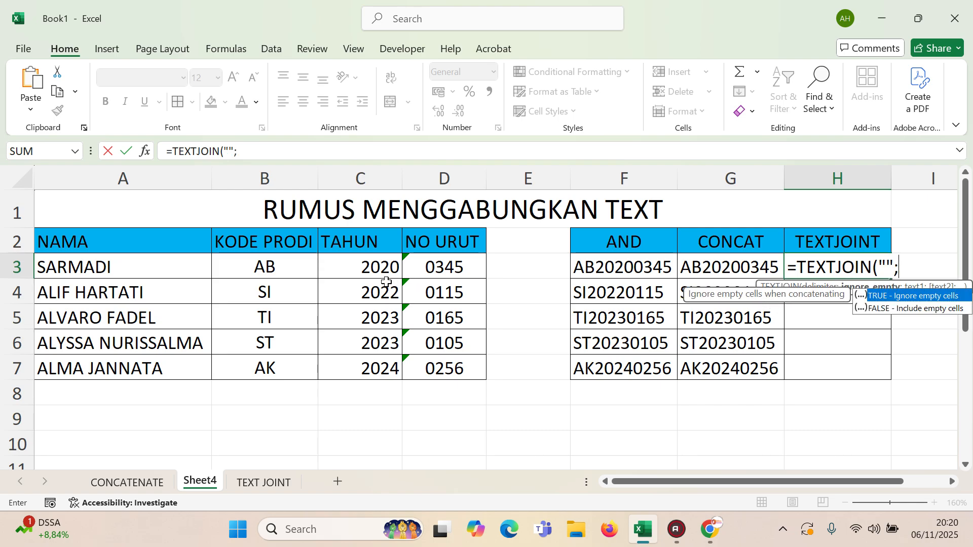
{"action": "left_click", "coordinate": [272, 267]}
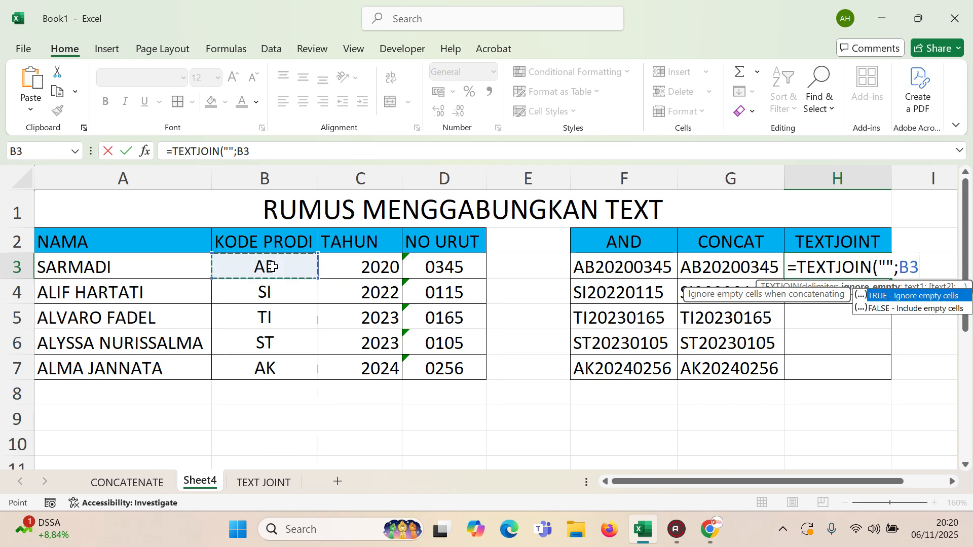
{"action": "left_click_drag", "start_coordinate": [272, 267], "coordinate": [458, 276]}
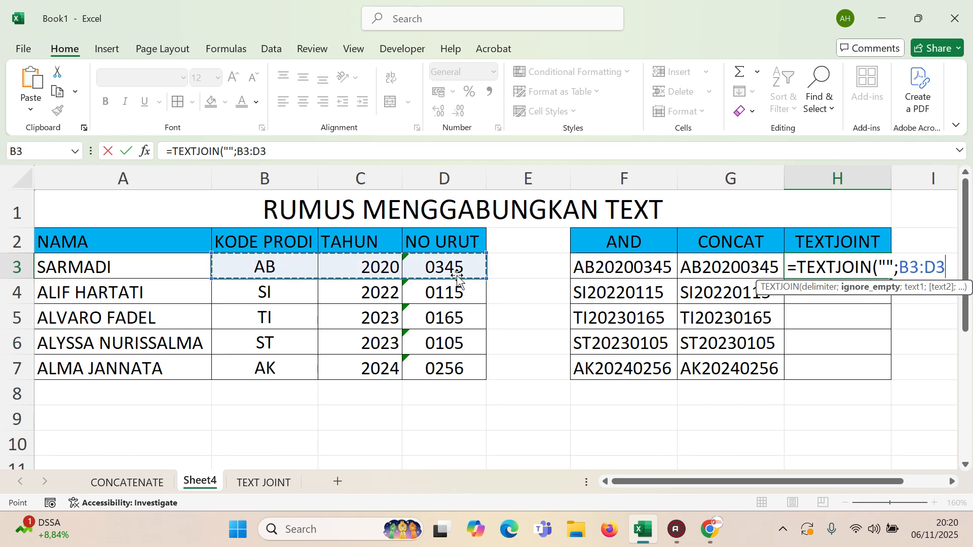
{"action": "type", "text": ")"}
{"action": "key", "text": "Return"}
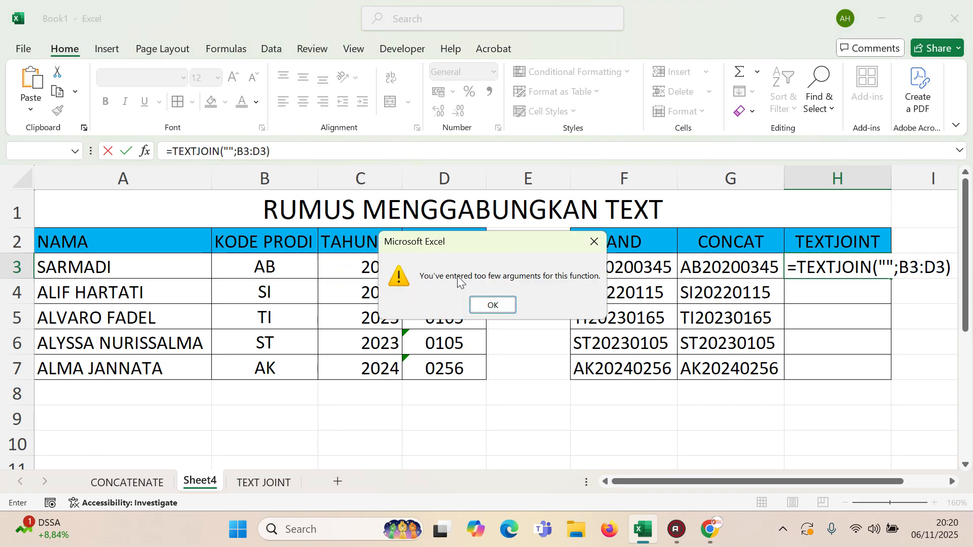
{"action": "left_click", "coordinate": [493, 305]}
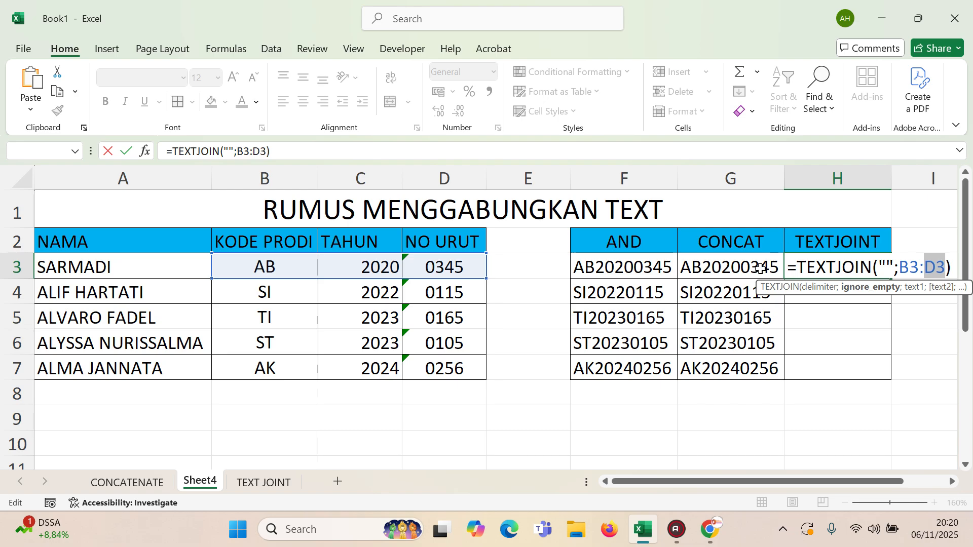
- Insert TRUE as the ignore_empty argument so the H3 formula reads =TEXTJOIN("";TRUE;B3:D3)
{"action": "left_click", "coordinate": [898, 267]}
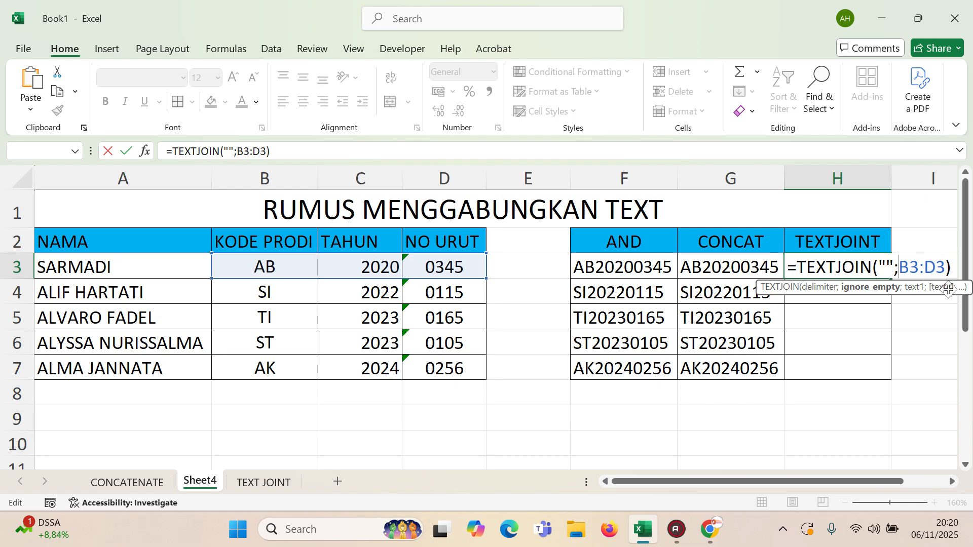
{"action": "type", "text": "TRUE"}
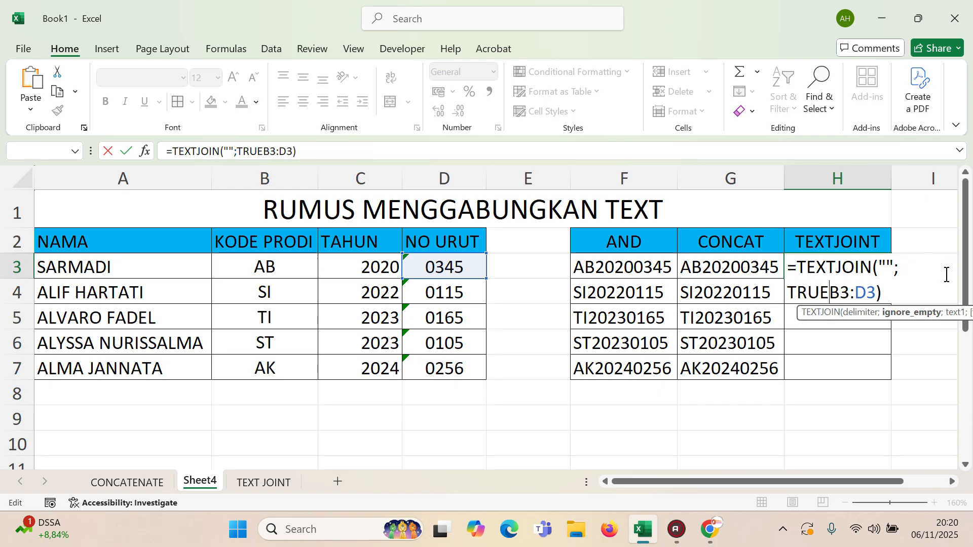
{"action": "type", "text": ";"}
{"action": "key", "text": "Return"}
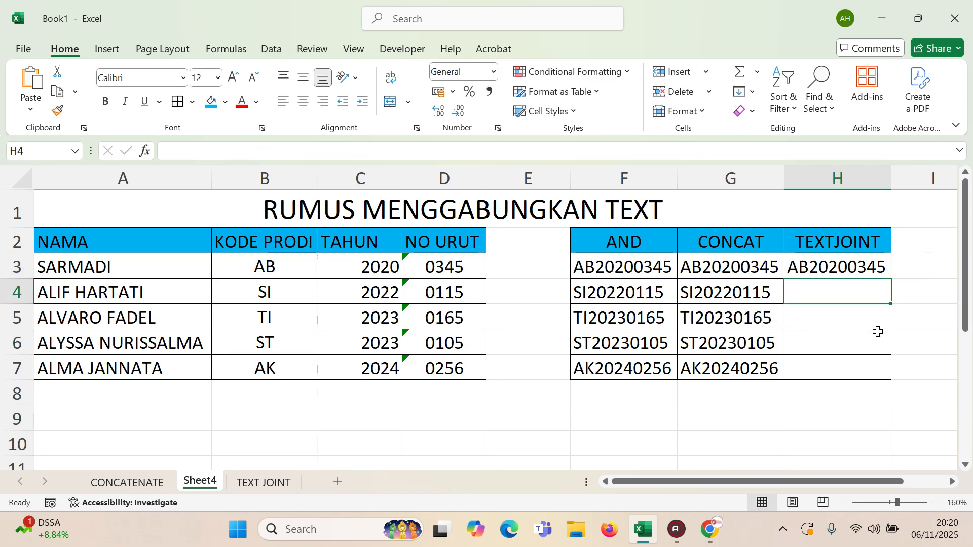
- Fill the TEXTJOIN formula from H3 down through H7
{"action": "left_click", "coordinate": [856, 269]}
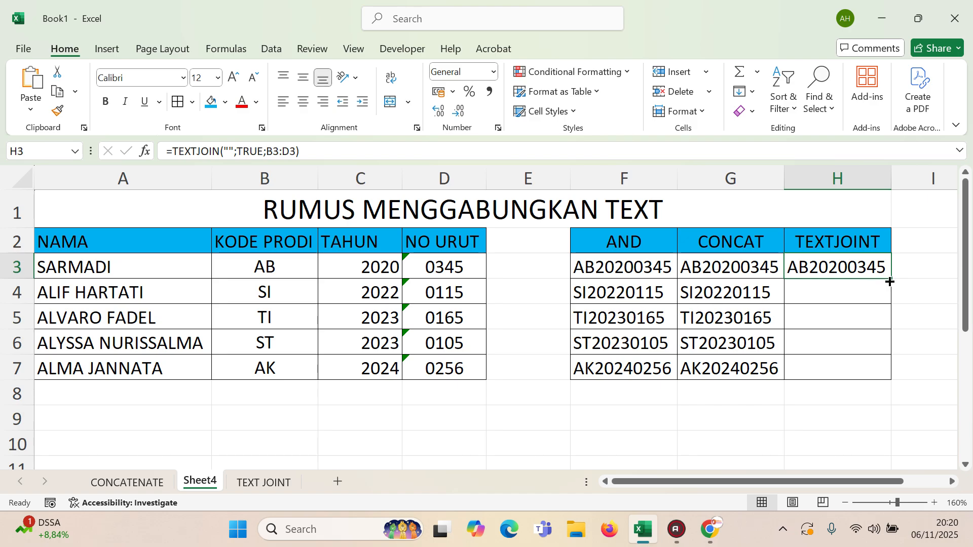
{"action": "left_click_drag", "start_coordinate": [888, 280], "coordinate": [892, 375]}
{"action": "left_click", "coordinate": [910, 272]}
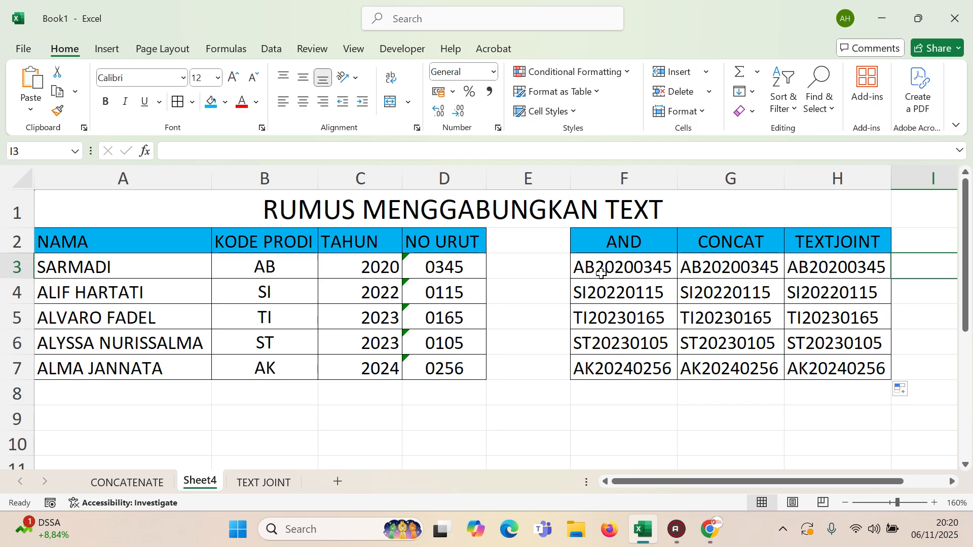
- Review the ampersand, CONCAT and TEXTJOIN formulas in cells F3, G3 and H3 one after another
{"action": "left_click", "coordinate": [634, 270]}
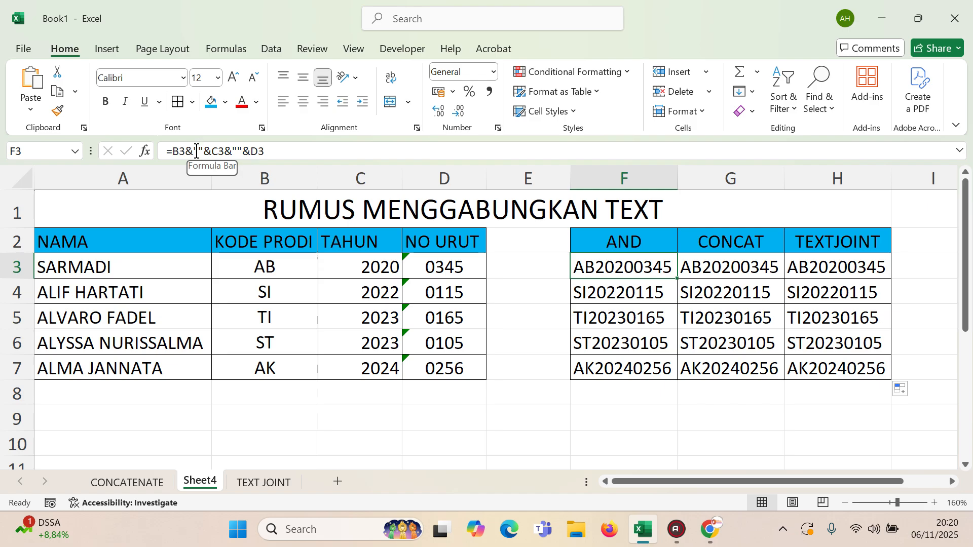
{"action": "left_click", "coordinate": [723, 272]}
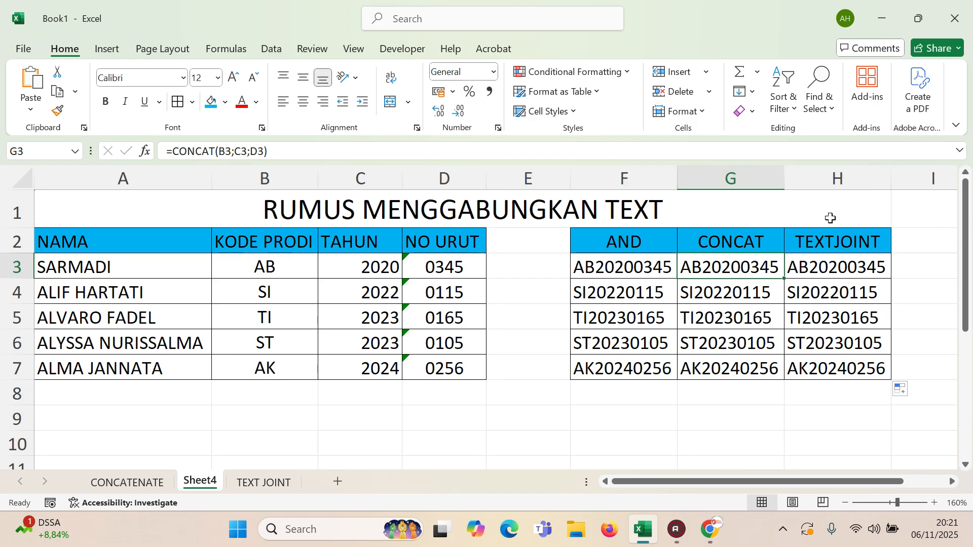
{"action": "left_click", "coordinate": [829, 265]}
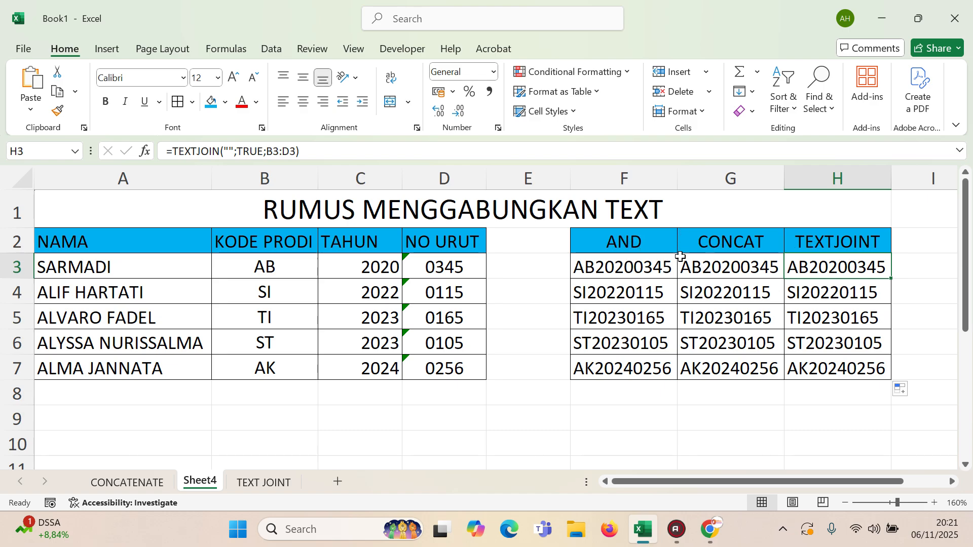
{"action": "left_click", "coordinate": [505, 319]}
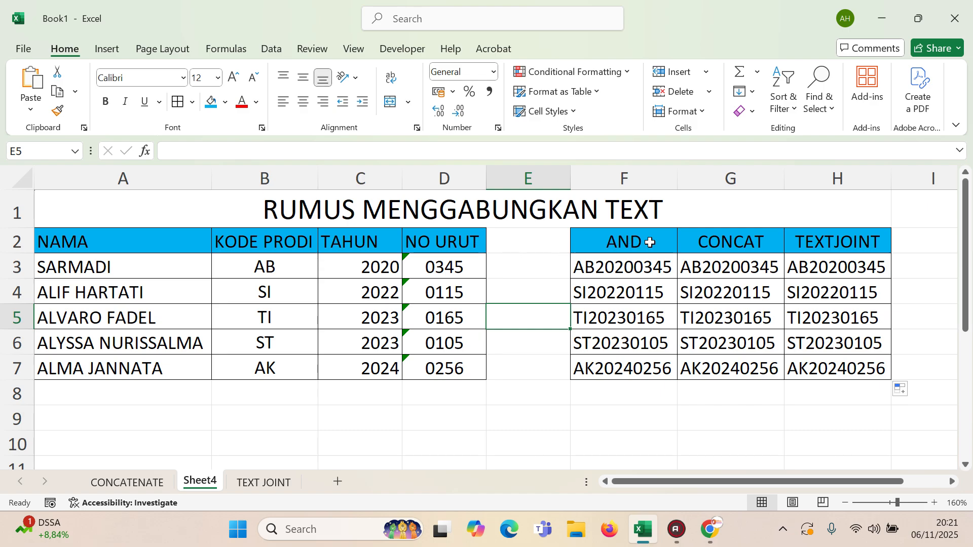
{"action": "left_click", "coordinate": [531, 373]}
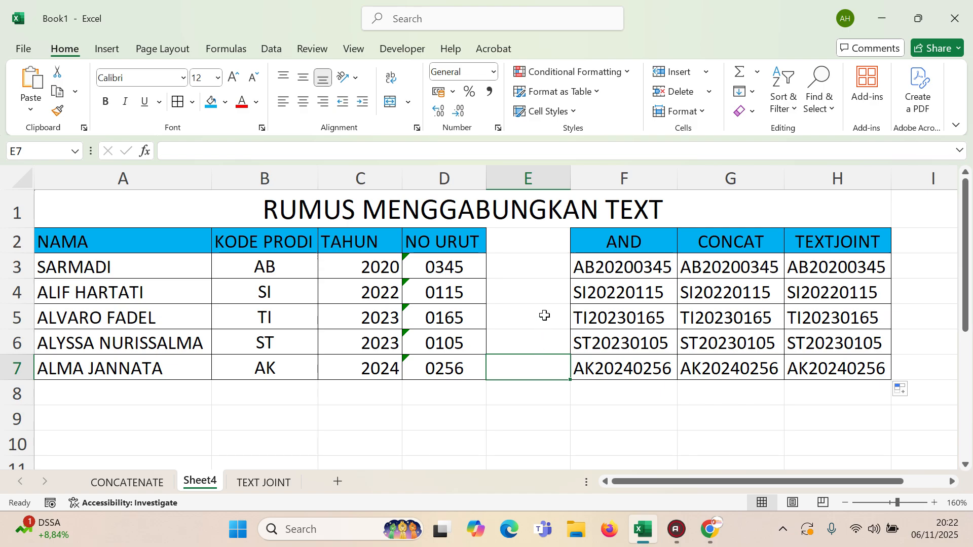